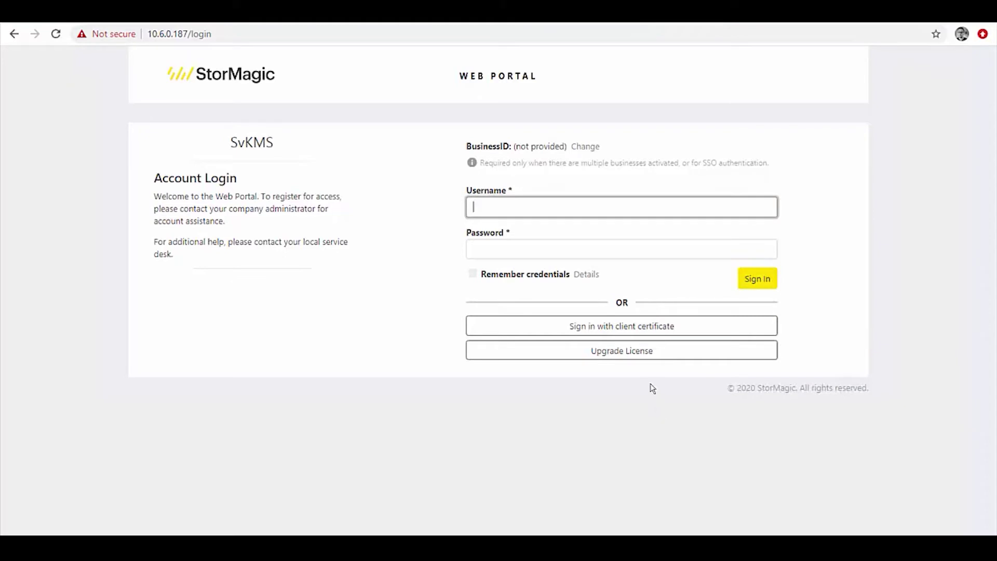
# Step: Sign in to the key server as root and go to the Groups list
pyautogui.click(569, 212)
pyautogui.write('root')
pyautogui.press('Tab')
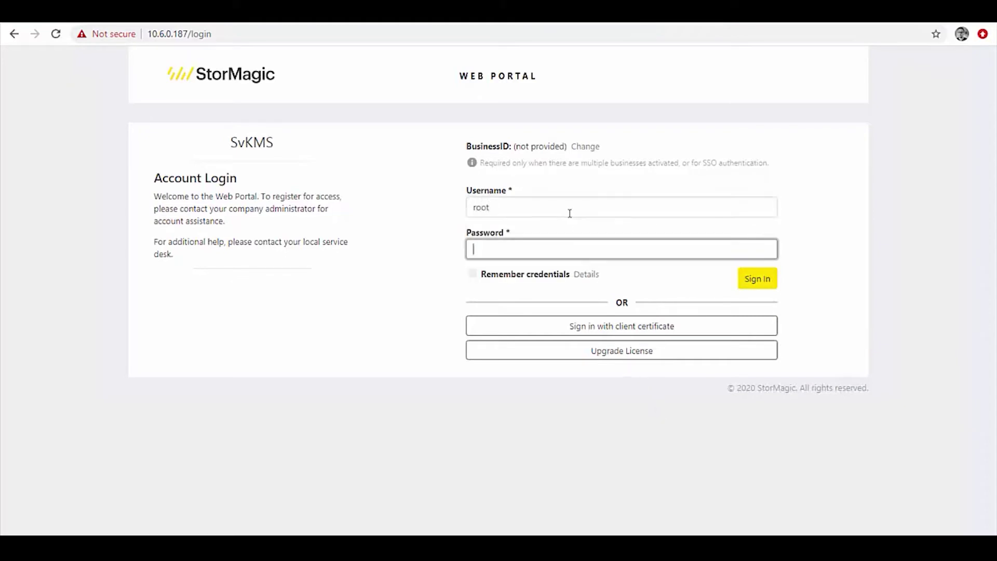
pyautogui.write('*********')
pyautogui.press('Return')
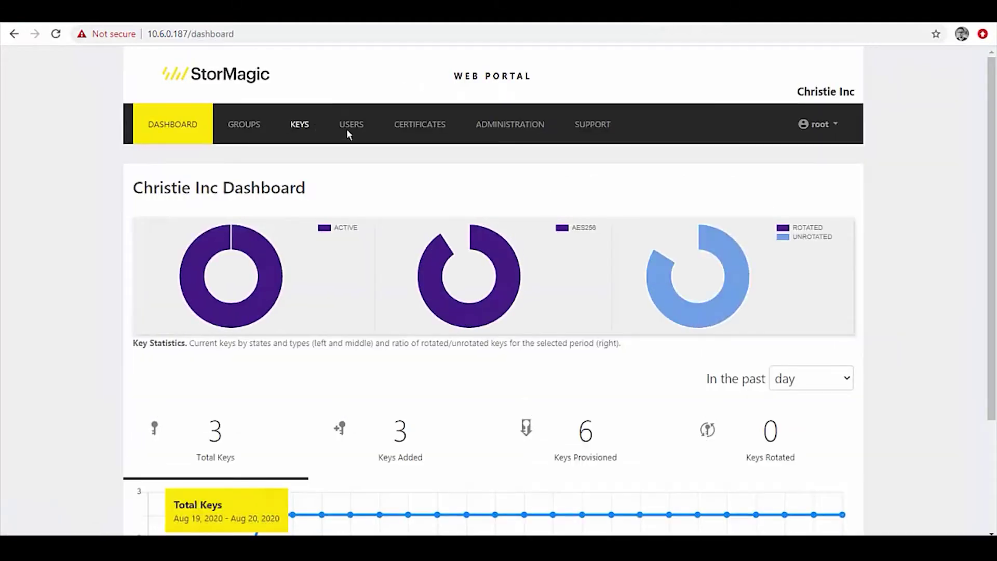
pyautogui.click(350, 128)
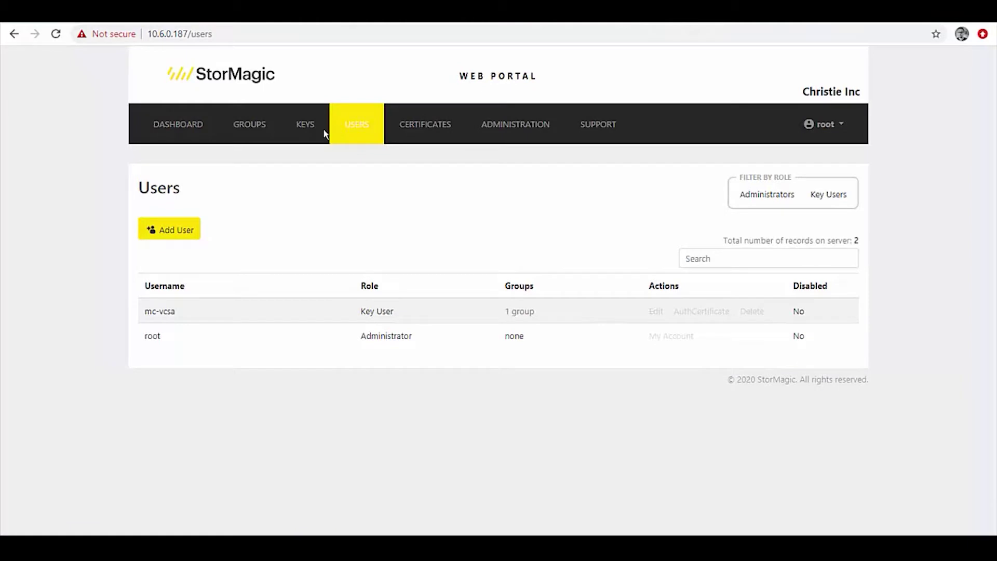
pyautogui.click(258, 130)
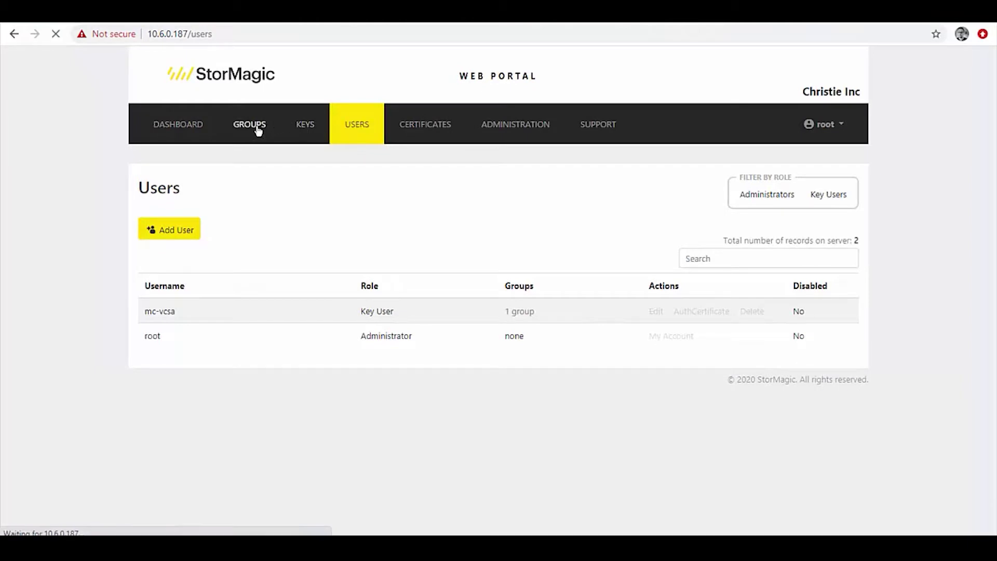
# Step: Create and save a group with Group ID and display name svsan-keys
pyautogui.click(185, 227)
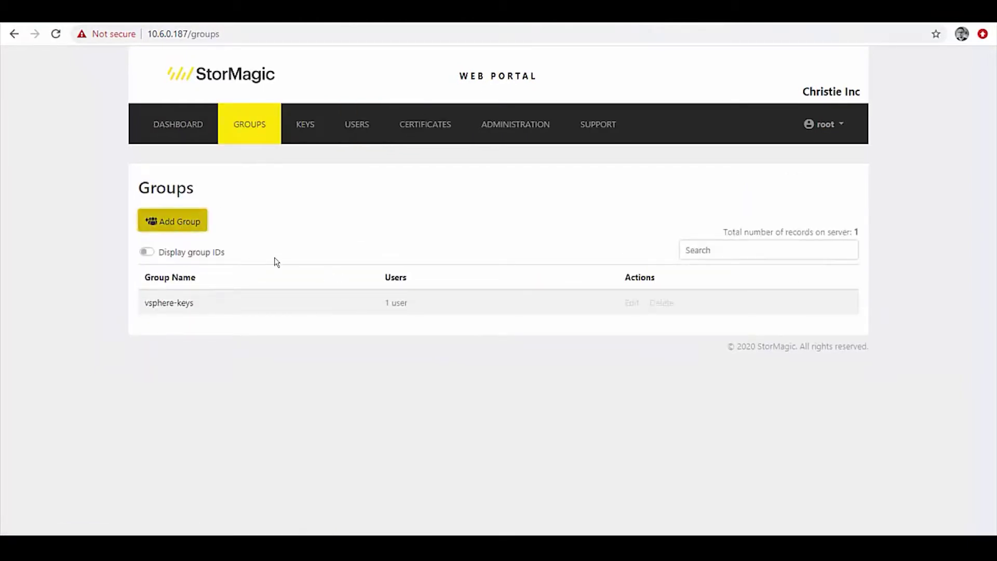
pyautogui.write('svs')
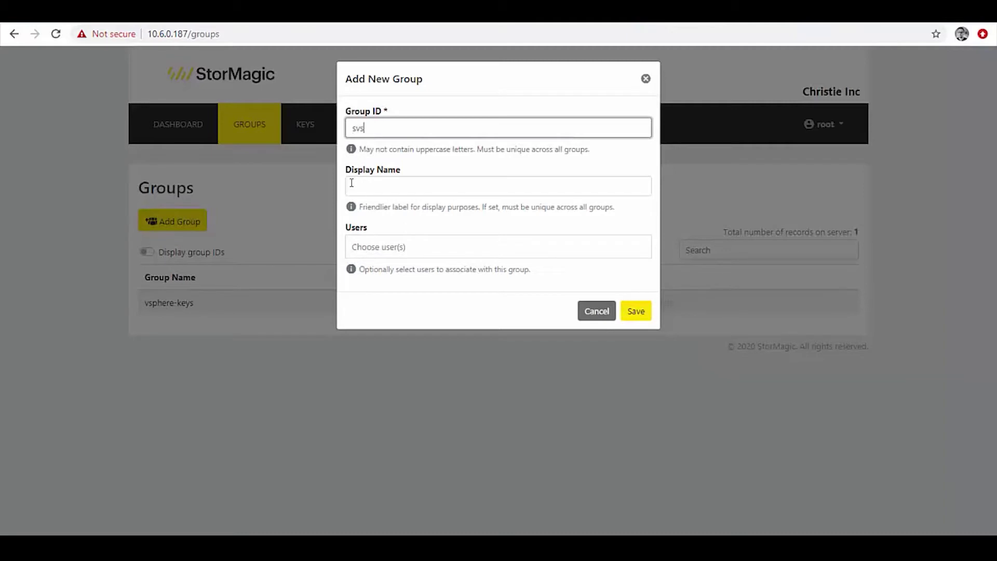
pyautogui.write('an-group')
pyautogui.click(352, 183)
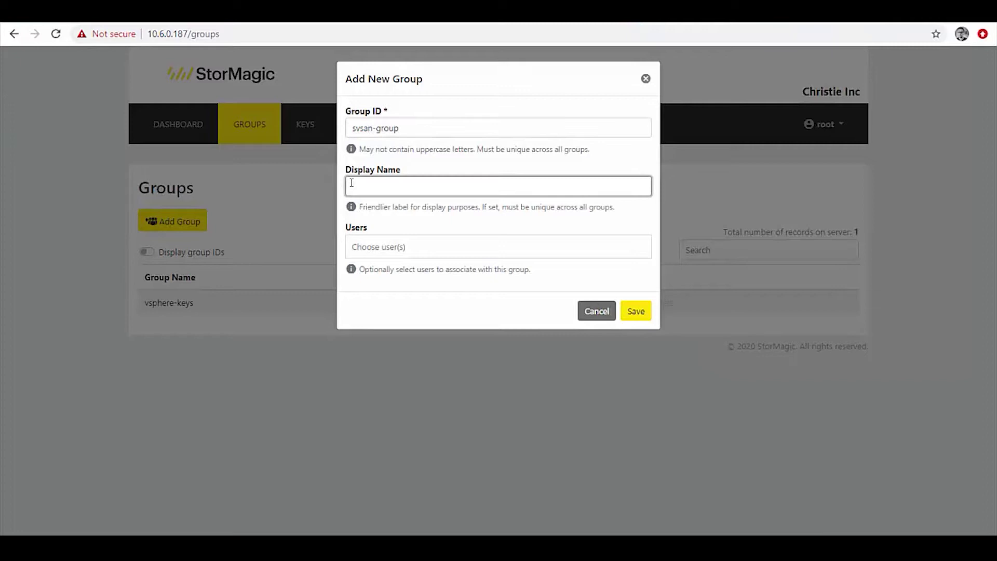
pyautogui.write('svsan-keys')
pyautogui.hotkey('shift', 'Tab')
pyautogui.press('BackSpace')
pyautogui.press('BackSpace')
pyautogui.press('BackSpace')
pyautogui.press('BackSpace')
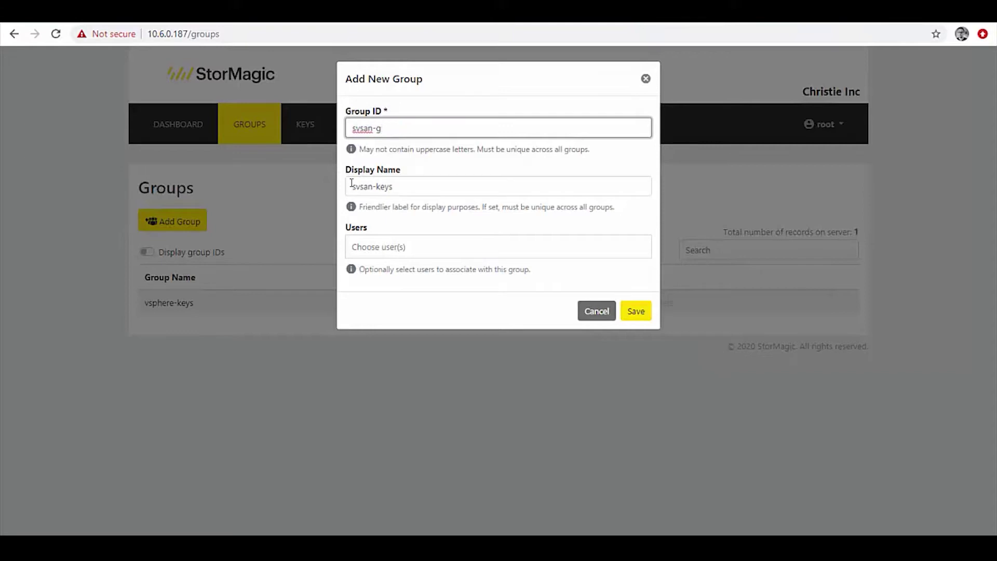
pyautogui.write('keys')
pyautogui.click(635, 310)
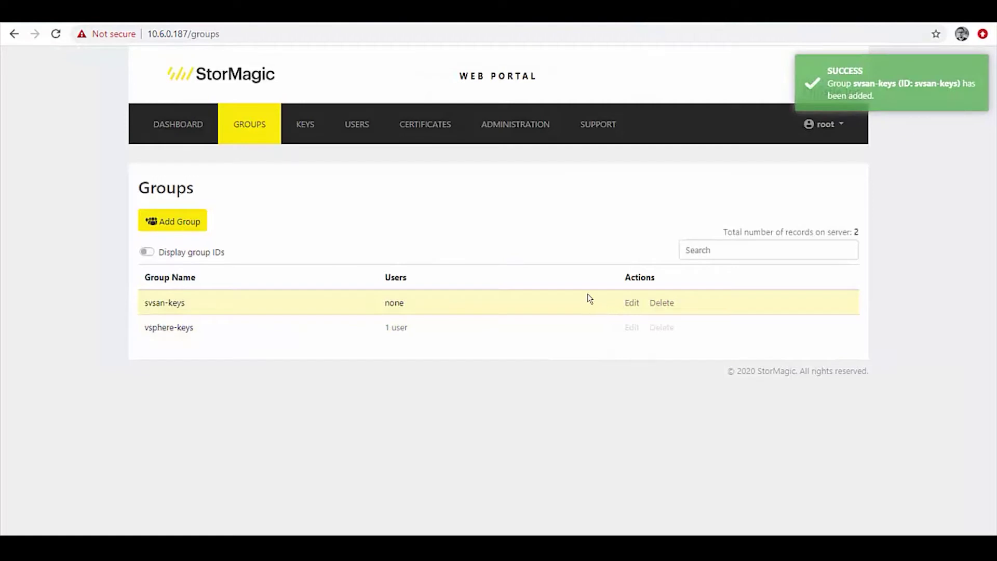
# Step: Start a new user named svsan-vsas with the Key Access User role
pyautogui.click(348, 131)
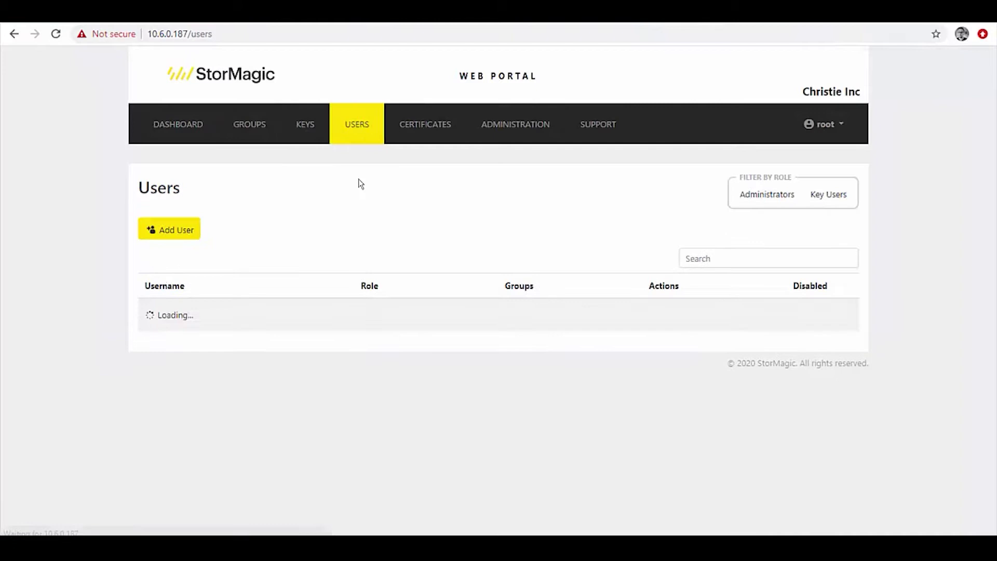
pyautogui.click(181, 230)
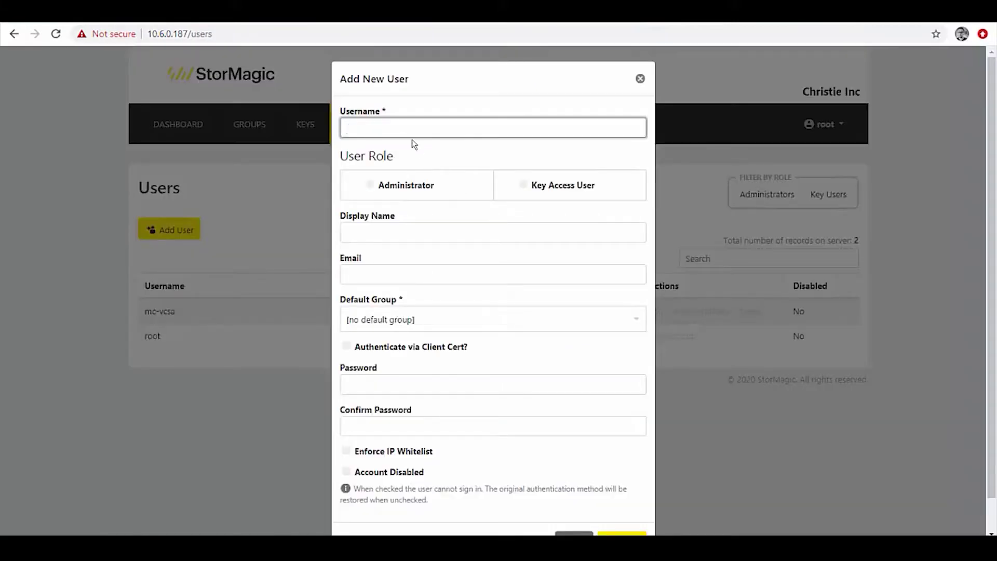
pyautogui.write('vsa')
pyautogui.press('Home')
pyautogui.write('svsan-')
pyautogui.press('End')
pyautogui.write('s')
pyautogui.click(522, 151)
pyautogui.click(543, 193)
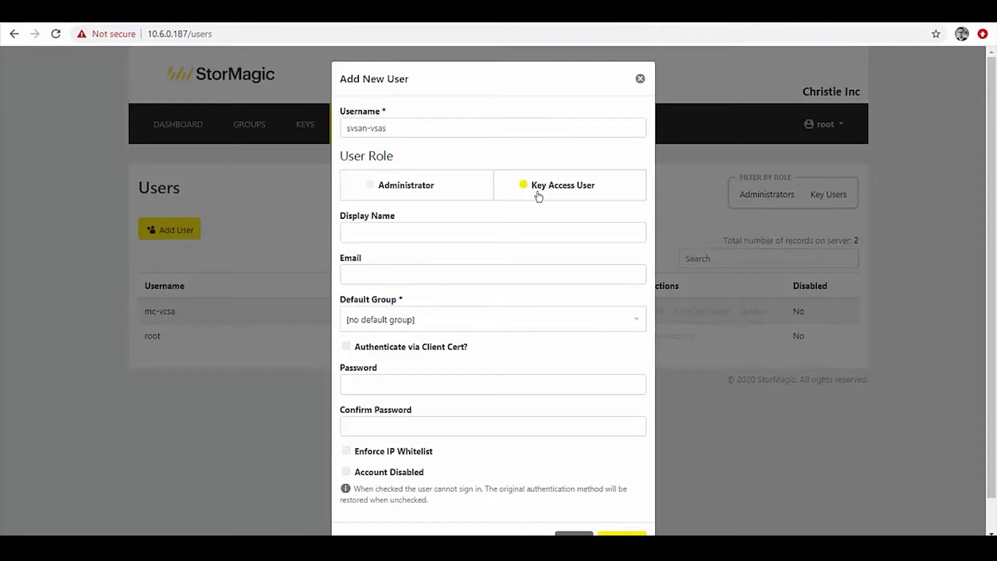
# Step: Give the user display name svsan-vsas, an e-mail address, and group svsan-keys
pyautogui.click(388, 248)
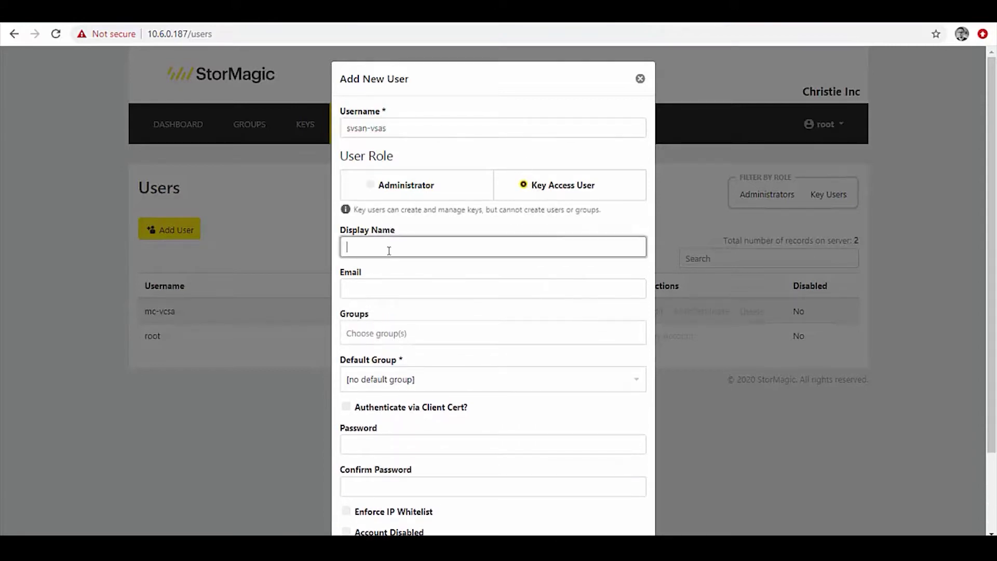
pyautogui.write('svsan-vsas')
pyautogui.press('Tab')
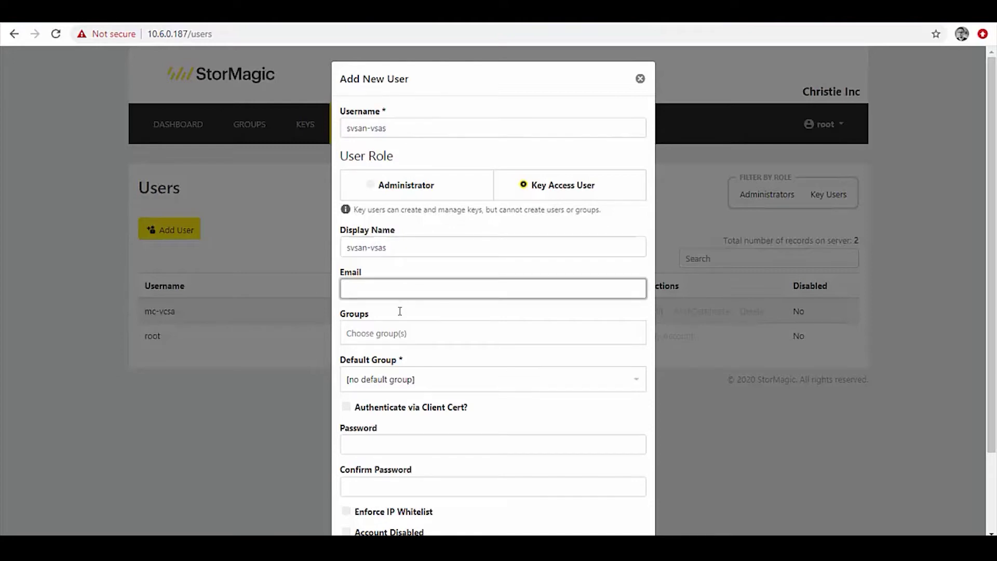
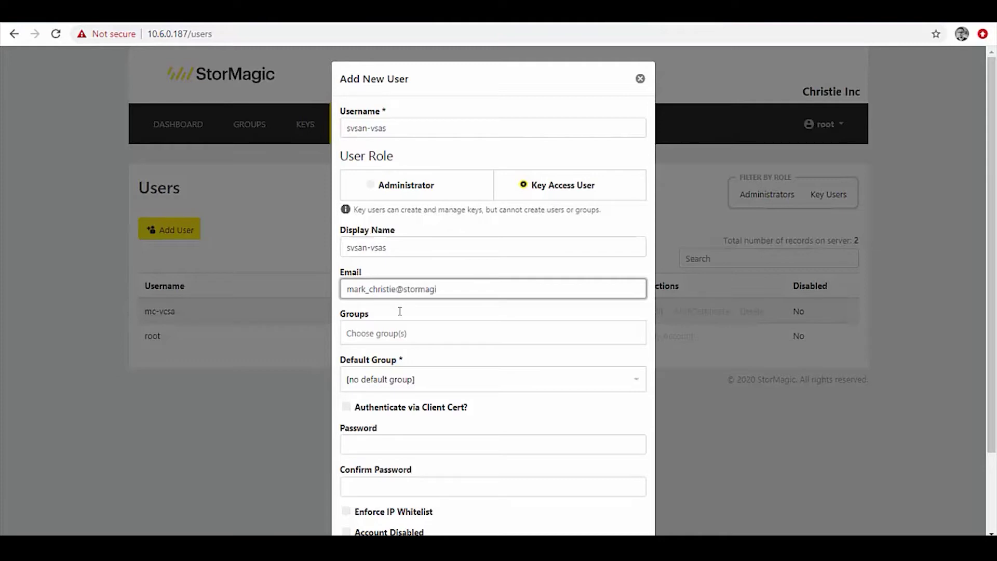
pyautogui.press('Tab')
pyautogui.press('Down')
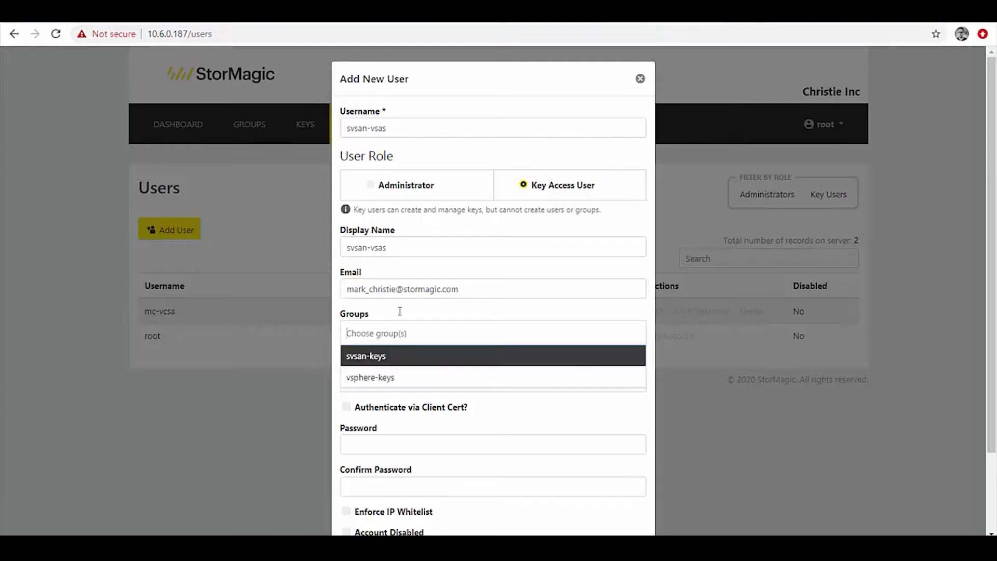
pyautogui.press('Return')
# Step: Enable client-certificate authentication and bring up the Default Group choices
pyautogui.click(553, 400)
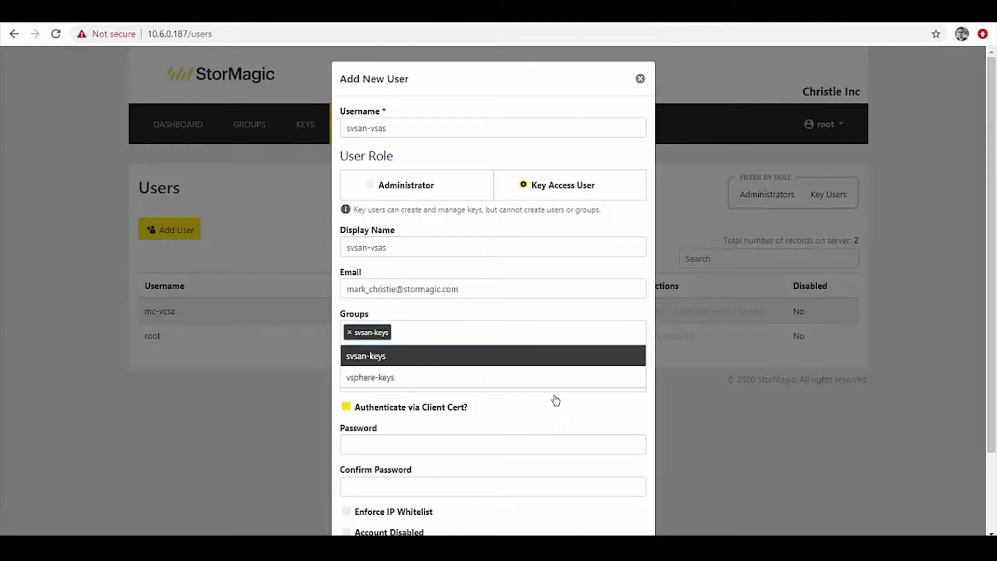
pyautogui.click(507, 389)
pyautogui.click(506, 389)
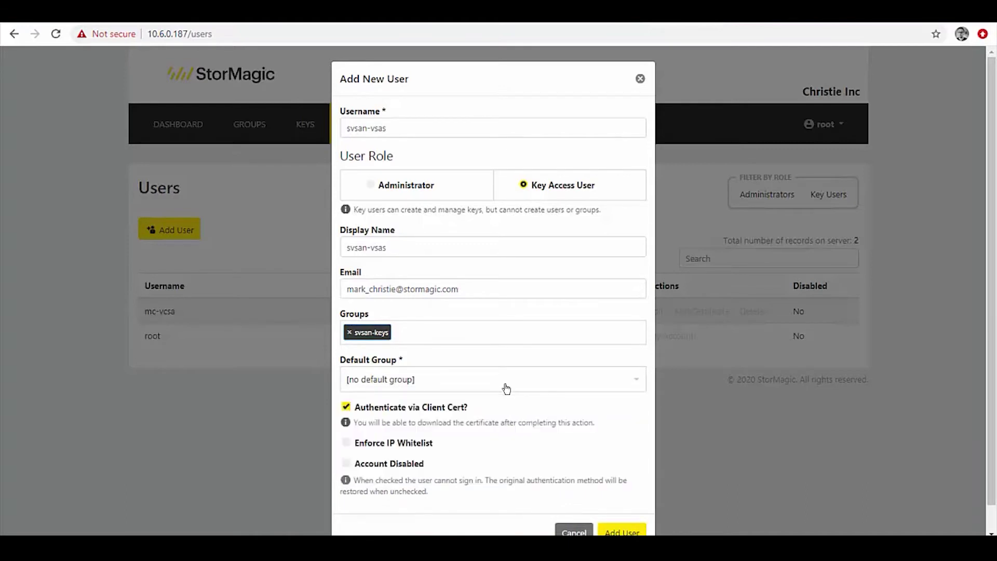
pyautogui.click(506, 390)
# Step: Make svsan-keys the default group, create svsan-vsas, and download sm-svsan-vsas-cert.pem
pyautogui.click(443, 454)
pyautogui.click(622, 531)
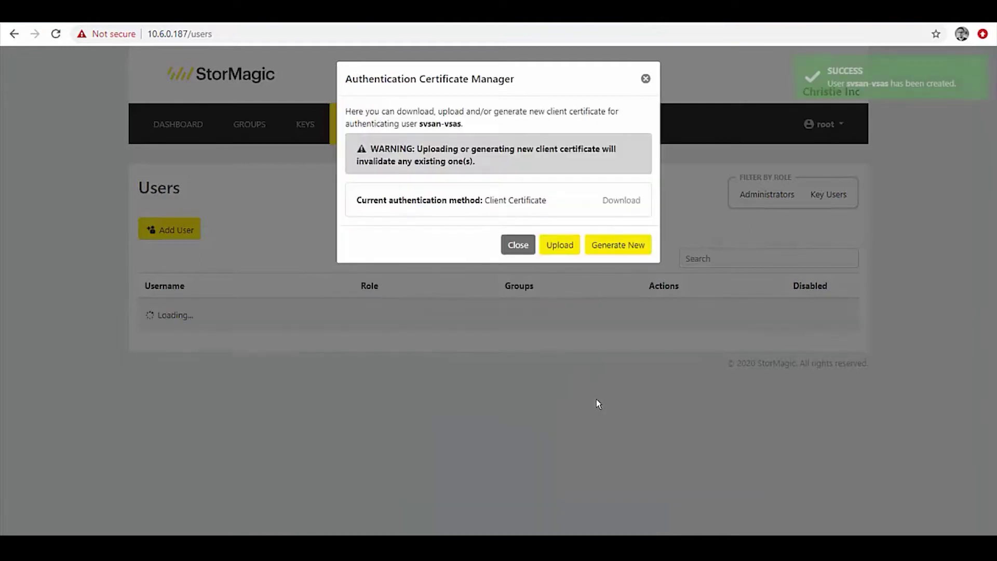
pyautogui.click(621, 201)
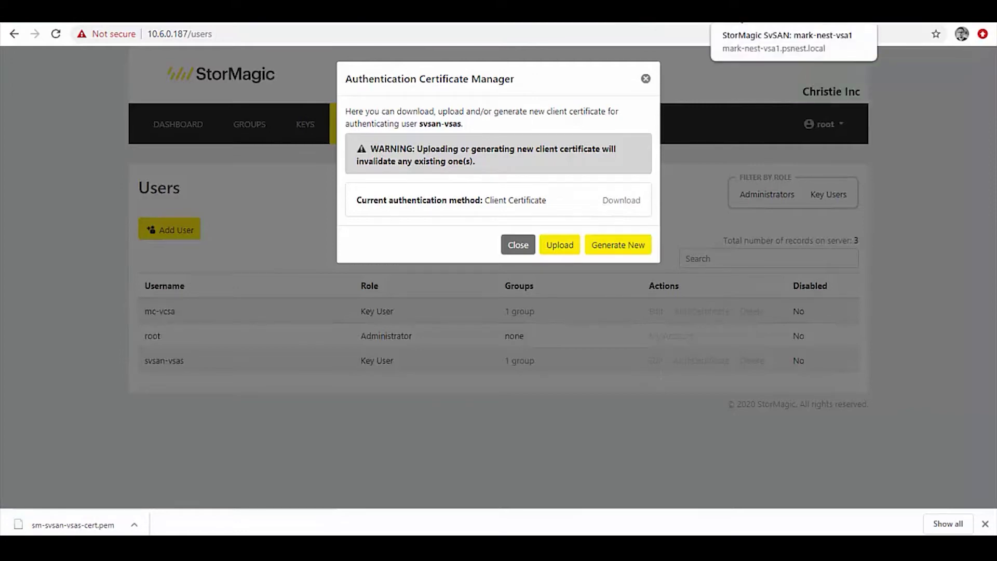
# Step: On the first VSA, start a new key management server and mark it Active
pyautogui.click(742, 11)
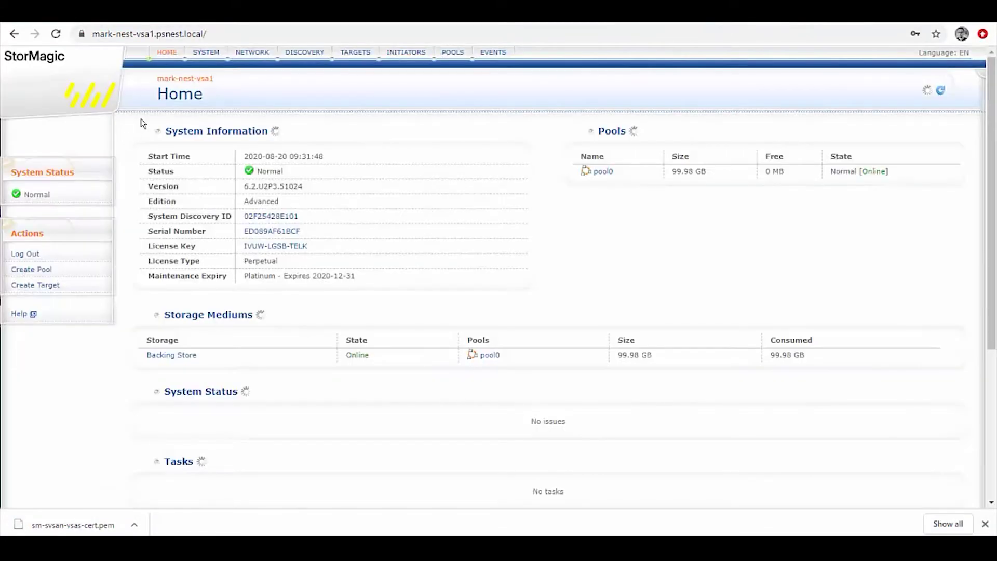
pyautogui.click(208, 53)
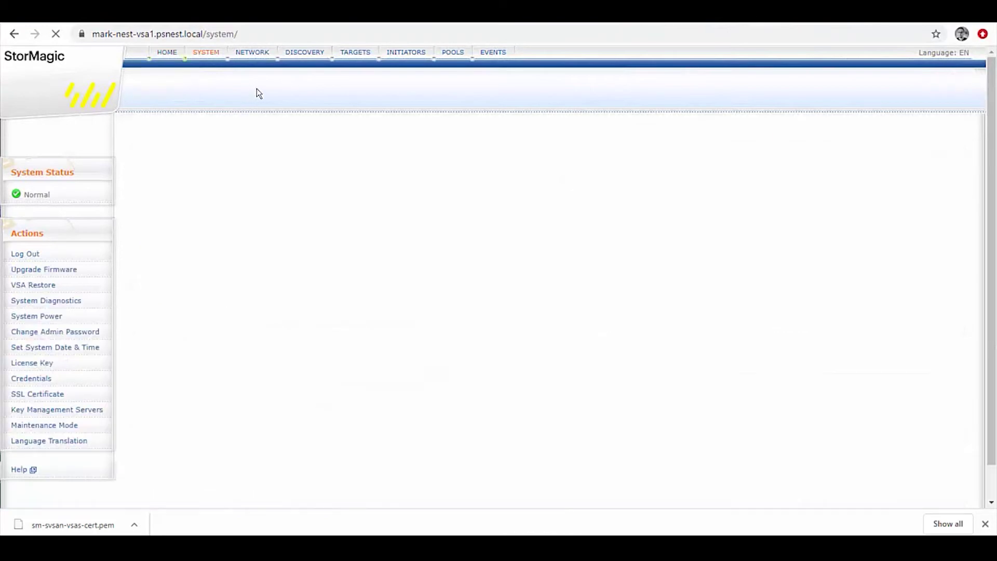
pyautogui.click(83, 410)
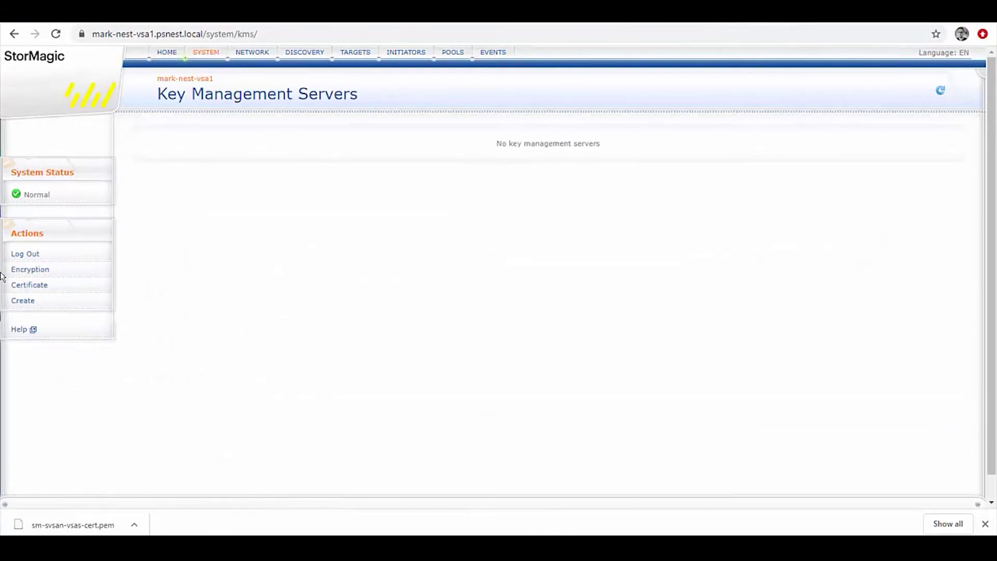
pyautogui.click(25, 301)
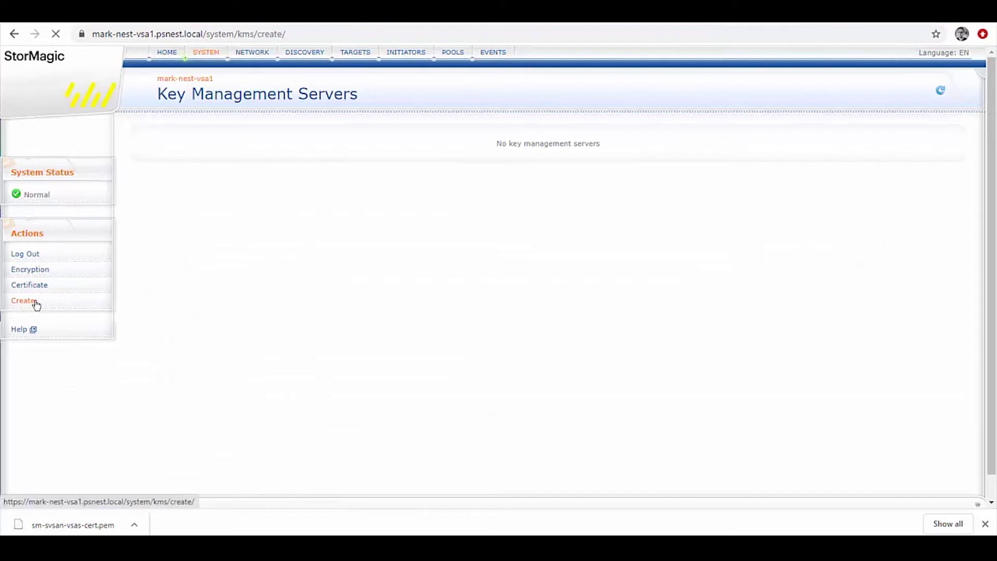
pyautogui.click(360, 139)
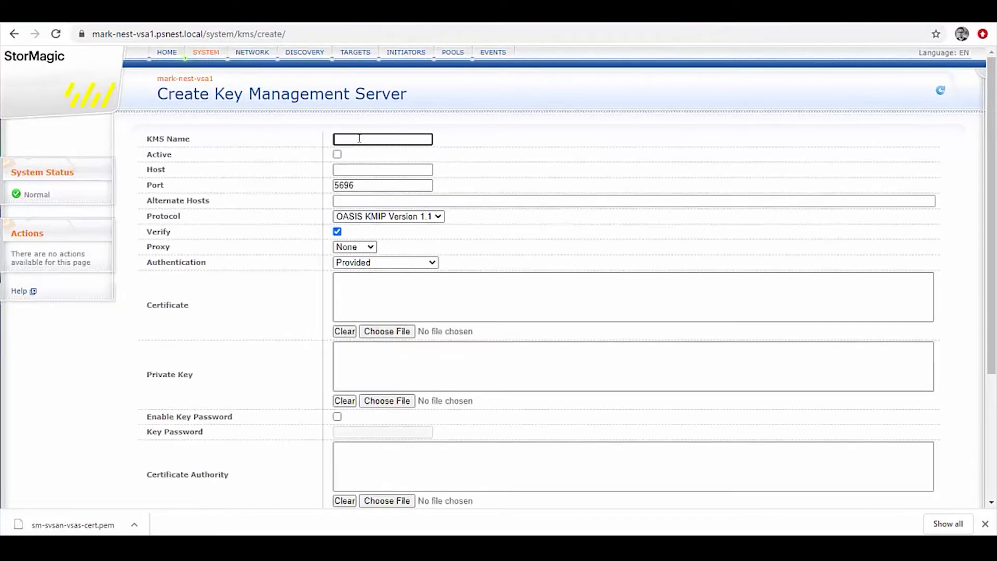
pyautogui.write('10.6.0.187')
pyautogui.press('Tab')
pyautogui.press('space')
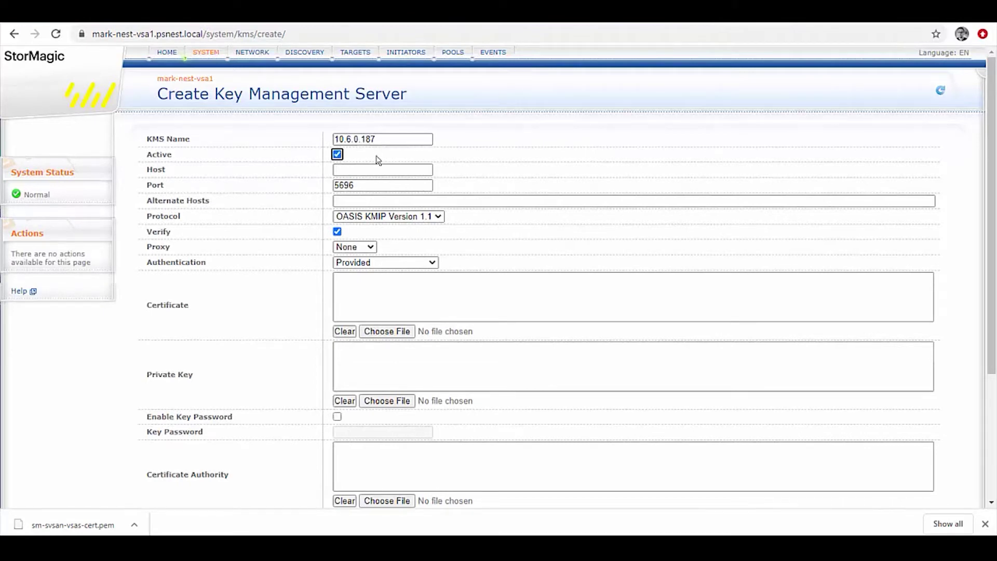
pyautogui.press('Tab')
# Step: Set KMS name mark-svkms, host 10.6.0.187 and alternate host 10.6.0.188
pyautogui.click(376, 140)
pyautogui.hotkey('ctrl', 'a')
pyautogui.hotkey('ctrl', 'x')
pyautogui.click(367, 170)
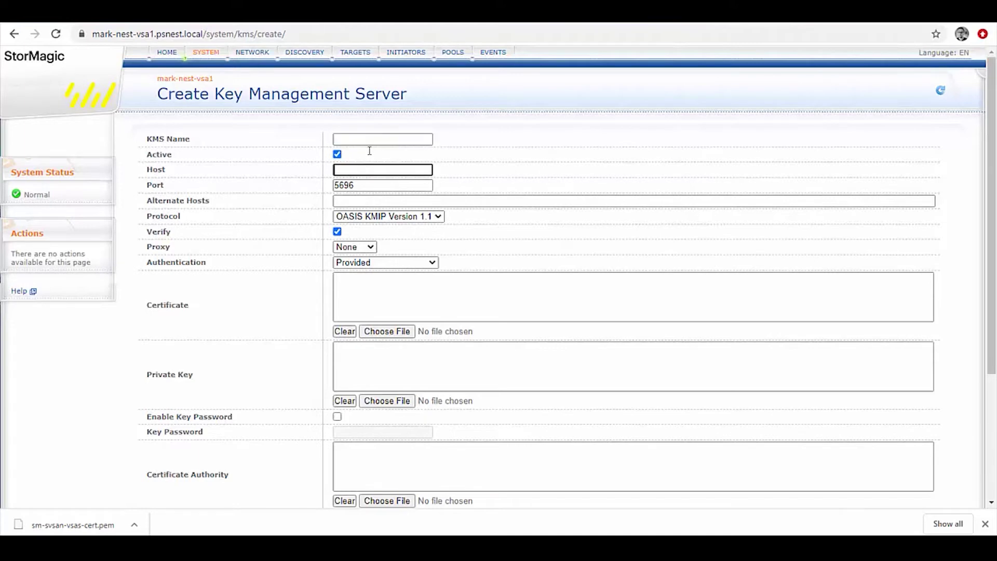
pyautogui.hotkey('ctrl', 'v')
pyautogui.click(372, 139)
pyautogui.write('mark')
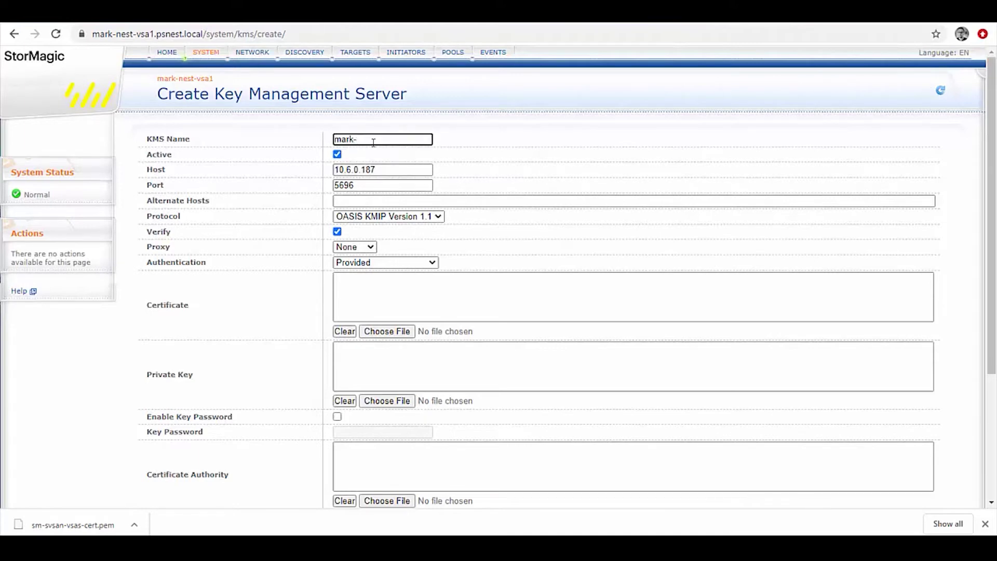
pyautogui.write('-svkms')
pyautogui.press('Tab')
pyautogui.press('Tab')
pyautogui.press('Tab')
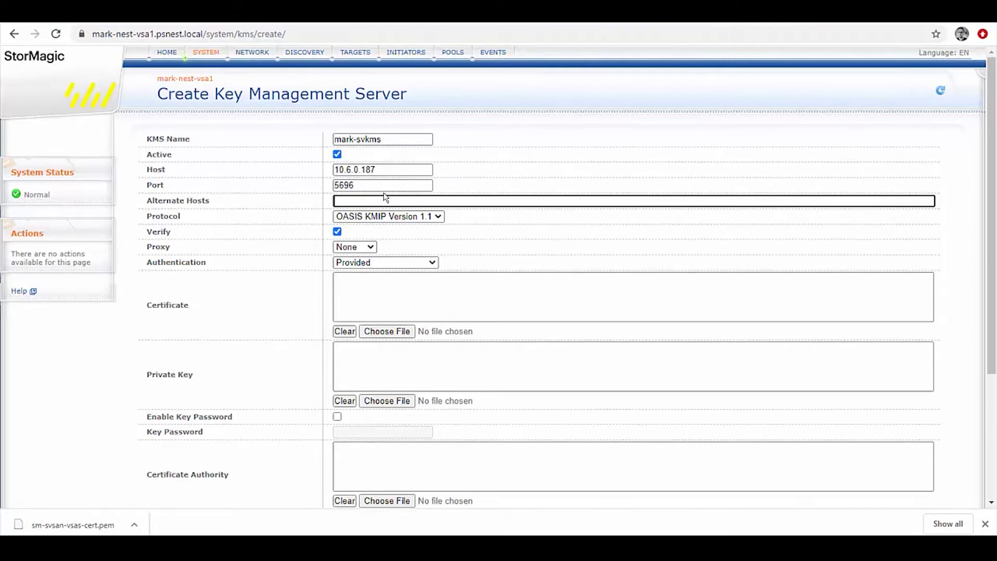
pyautogui.write('10.6.0.188')
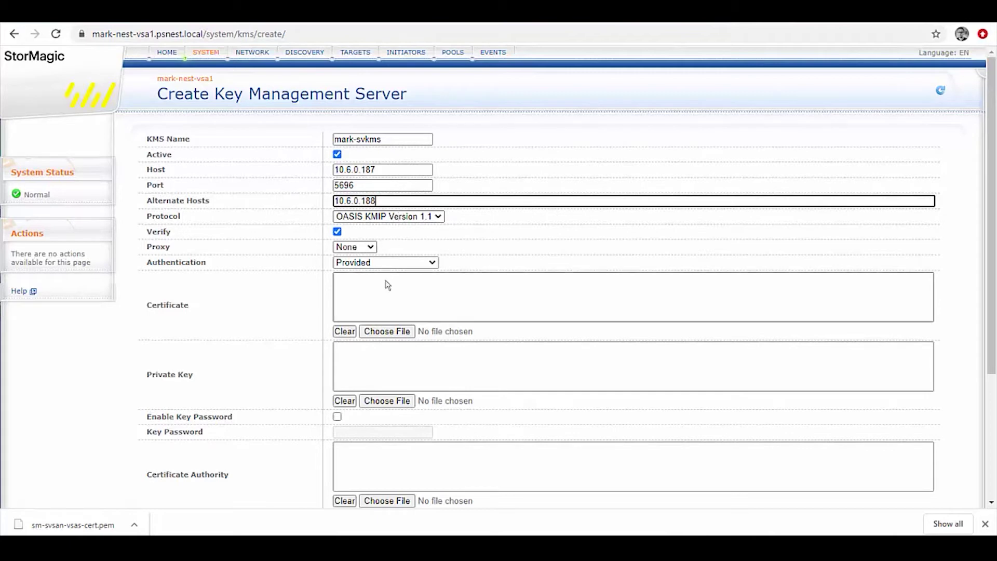
# Step: Load sm-svsan-vsas-cert.pem from Downloads as the client certificate and key
pyautogui.click(391, 331)
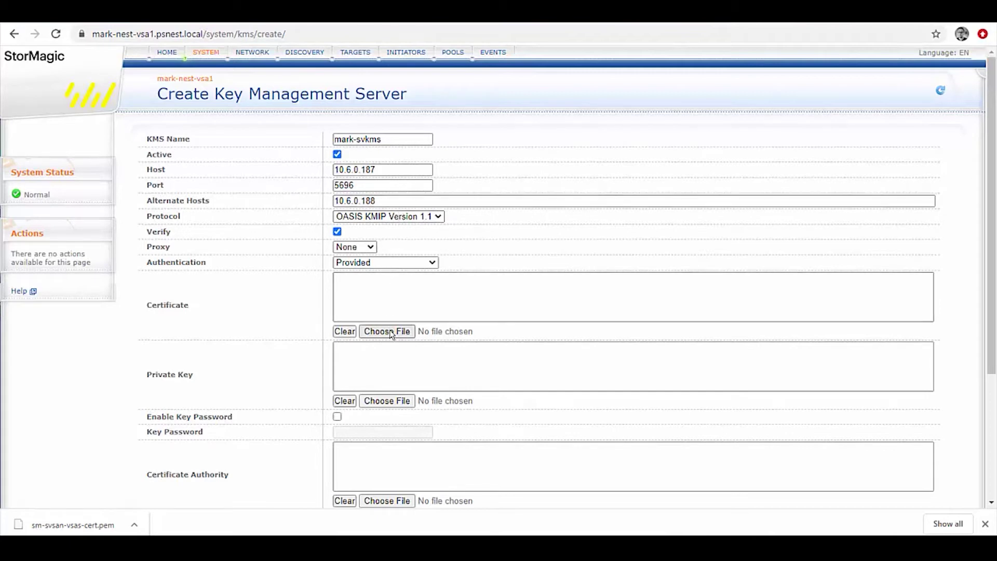
pyautogui.click(390, 332)
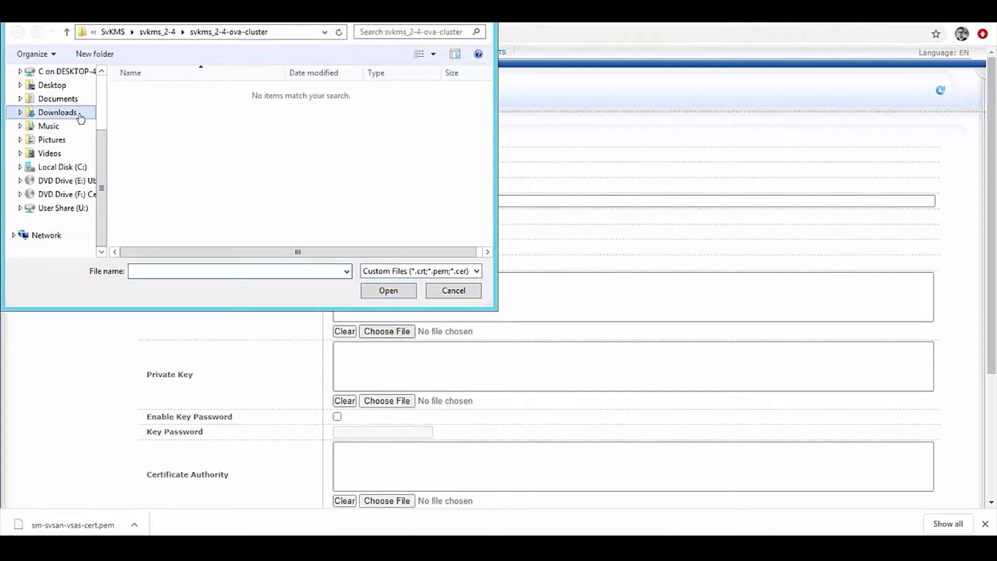
pyautogui.click(81, 119)
pyautogui.doubleClick(207, 98)
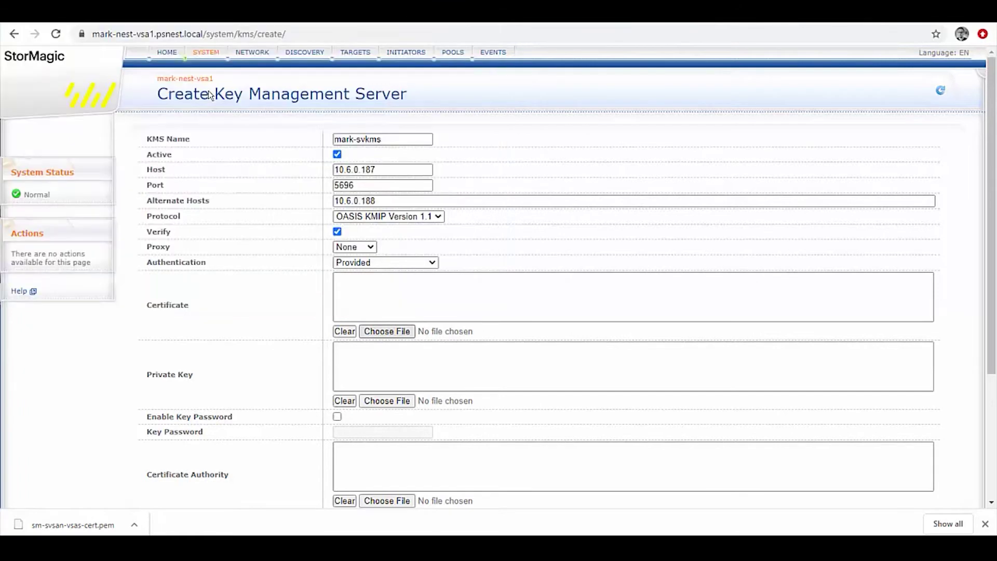
pyautogui.scroll(-1, 311, 373)
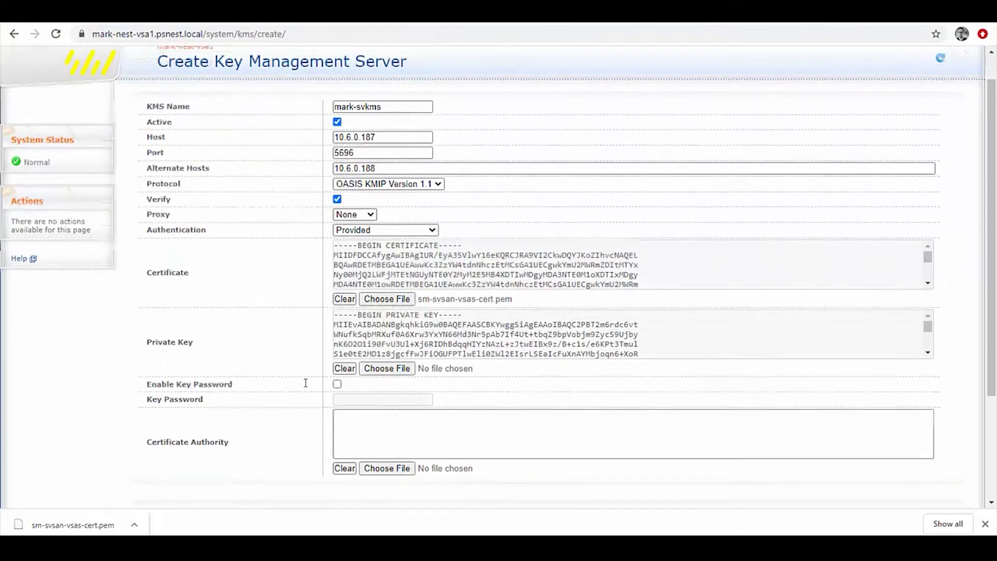
pyautogui.scroll(-3, 306, 383)
# Step: Apply the first VSA's key server, then show mark-nest-vsa2's Key Management Servers page
pyautogui.click(185, 397)
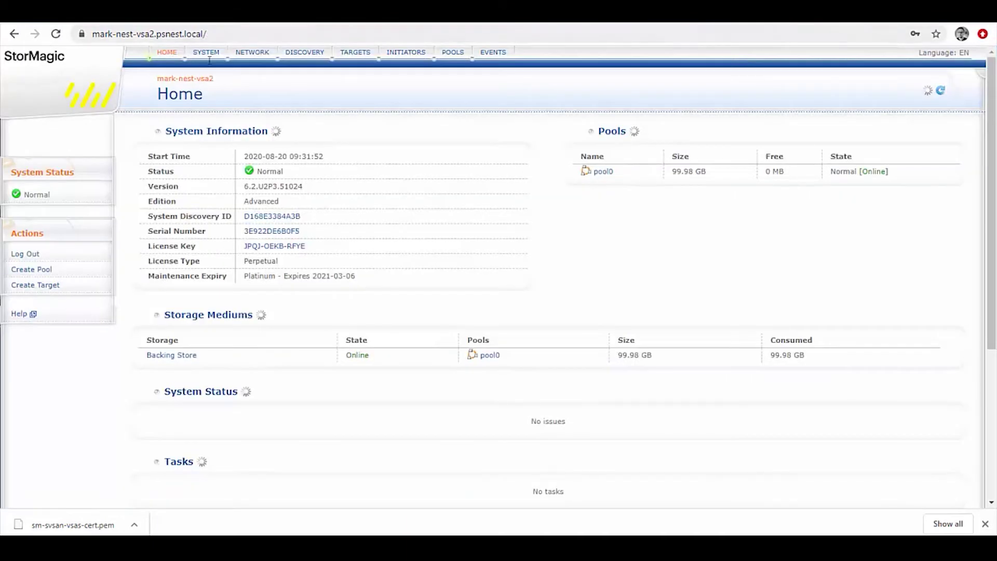
pyautogui.click(207, 53)
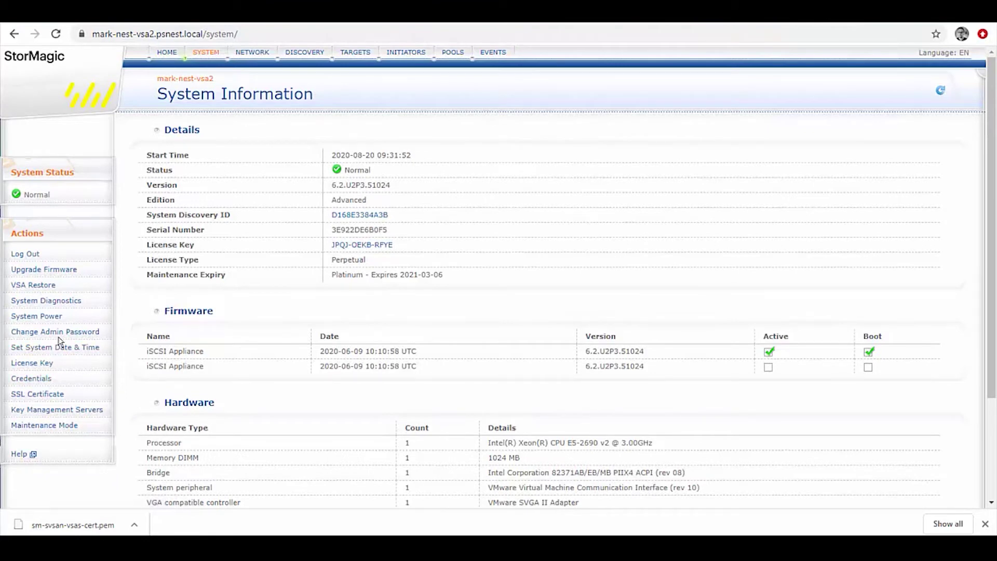
pyautogui.click(71, 354)
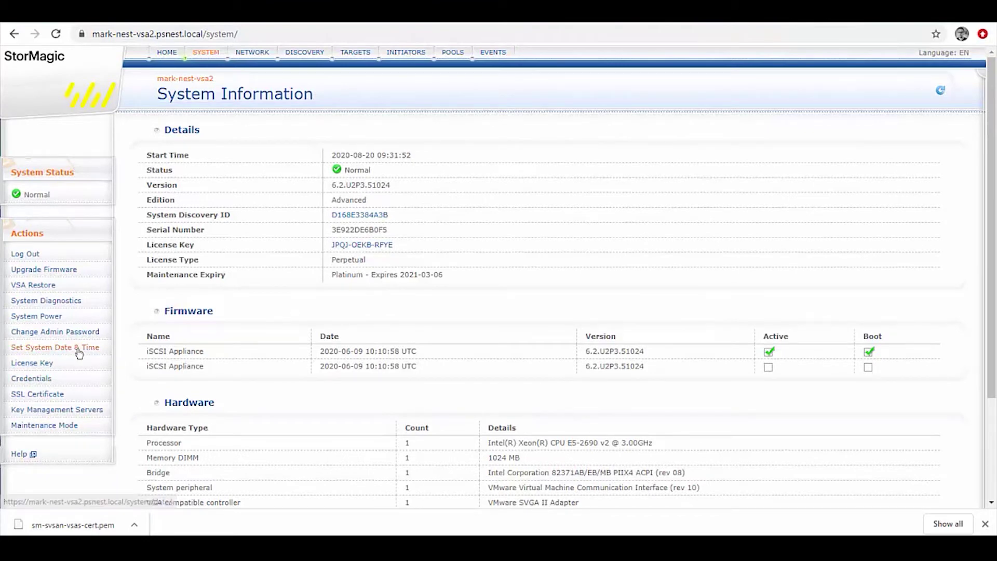
pyautogui.click(83, 410)
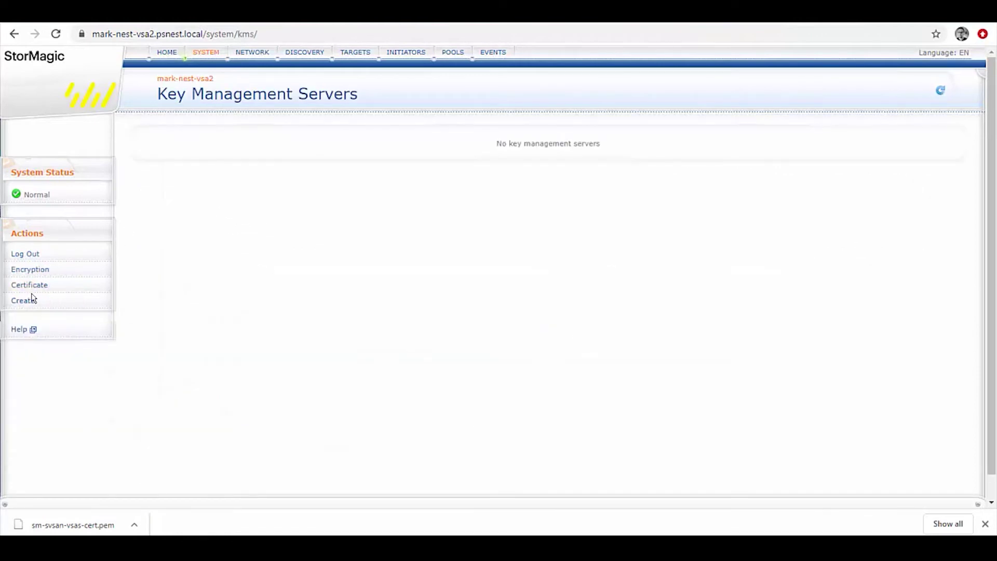
# Step: Create active key server mark-svkms with host 10.6.0.187 and alternate host 10.6.0.188
pyautogui.click(30, 305)
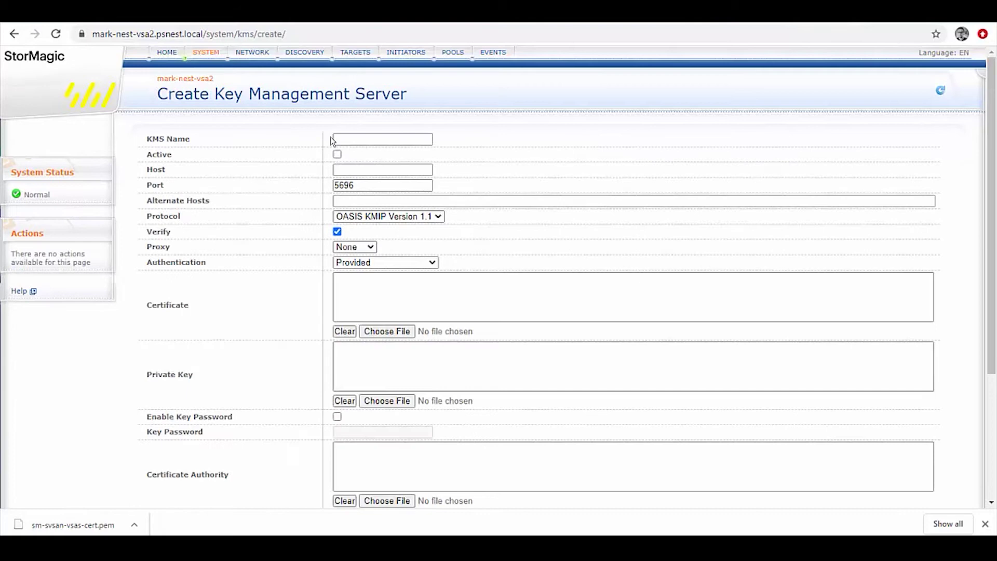
pyautogui.click(342, 140)
pyautogui.write('mark-sv')
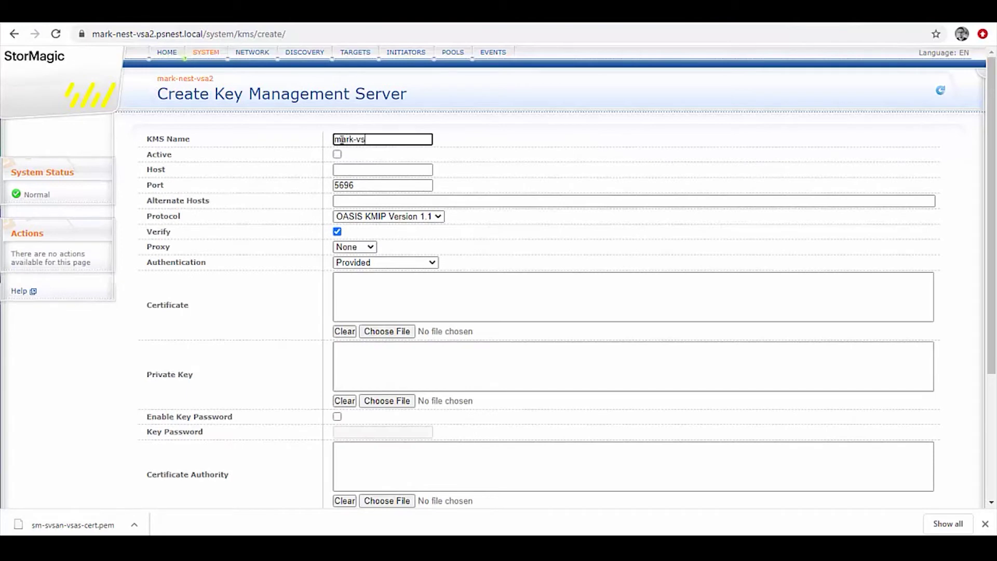
pyautogui.write('kms')
pyautogui.press('Tab')
pyautogui.press('space')
pyautogui.press('Tab')
pyautogui.write('1')
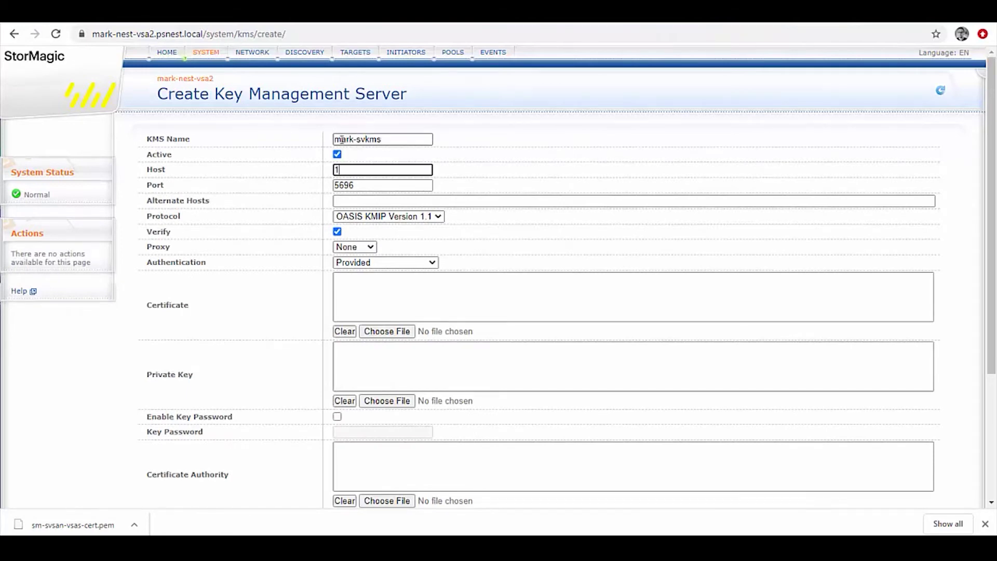
pyautogui.write('0.6.0.187')
pyautogui.press('Tab')
pyautogui.press('Tab')
pyautogui.write('10.6.0.18')
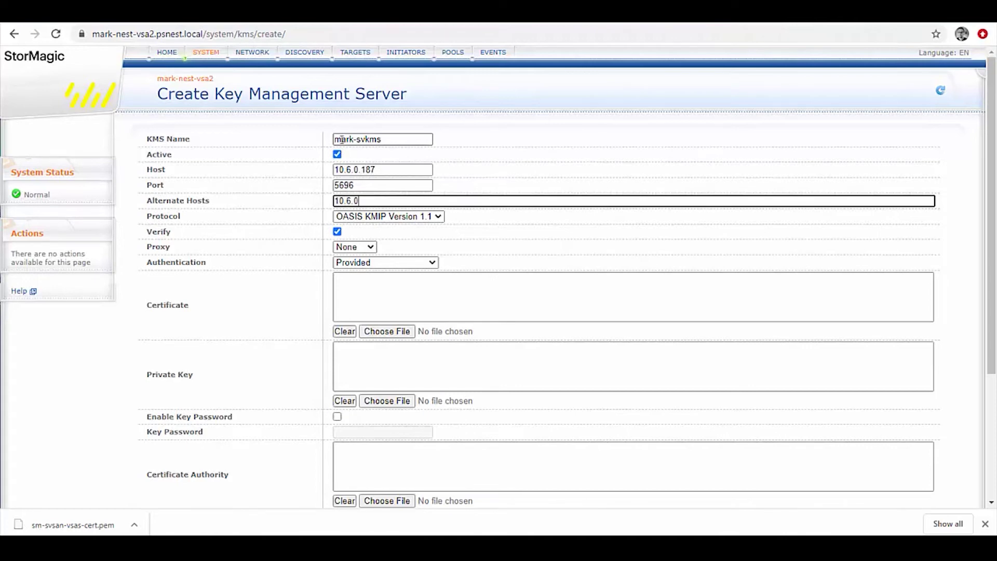
pyautogui.write('8')
pyautogui.press('Tab')
pyautogui.press('Tab')
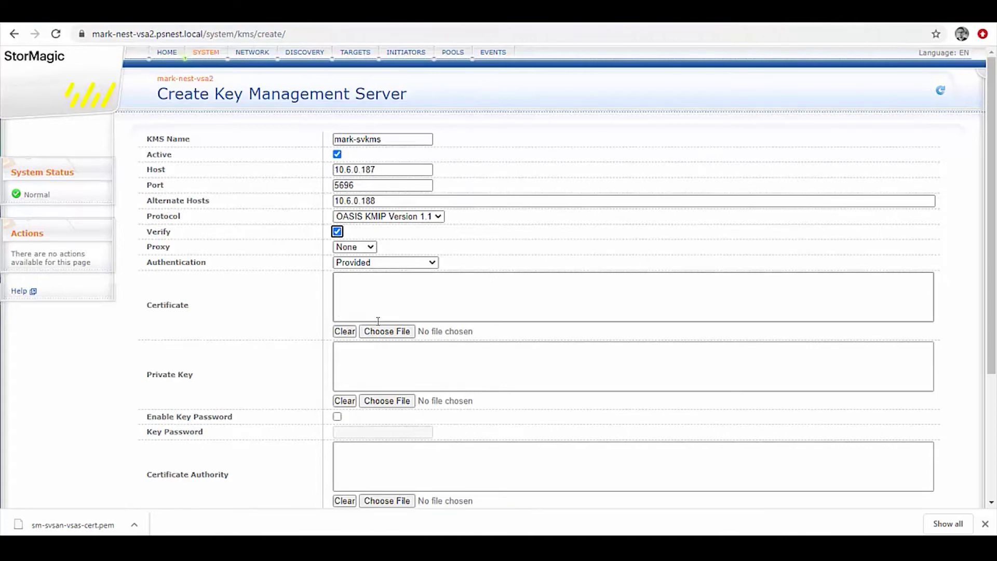
# Step: Load sm-svsan-vsas-cert.pem as the client certificate and apply the key server
pyautogui.click(385, 331)
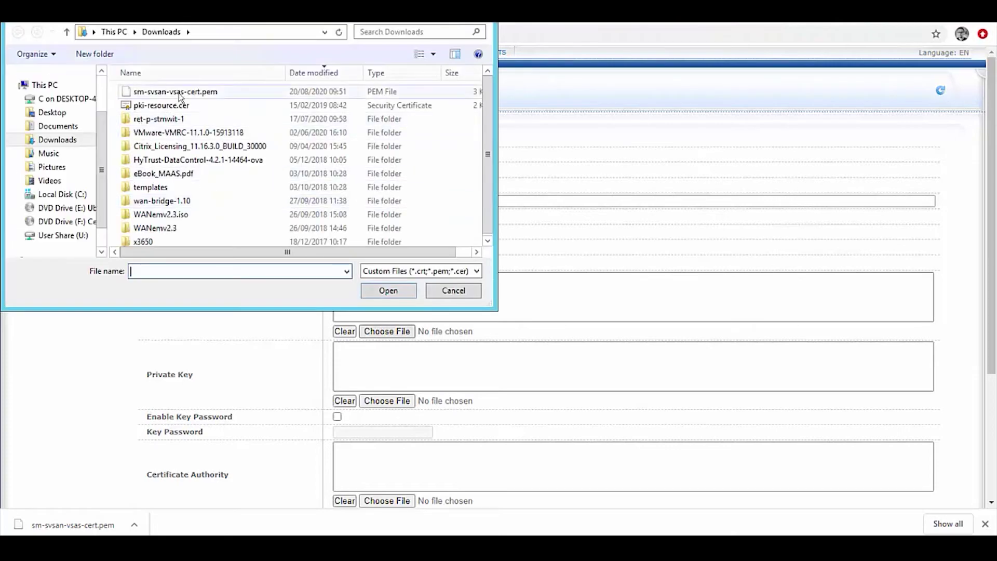
pyautogui.doubleClick(179, 92)
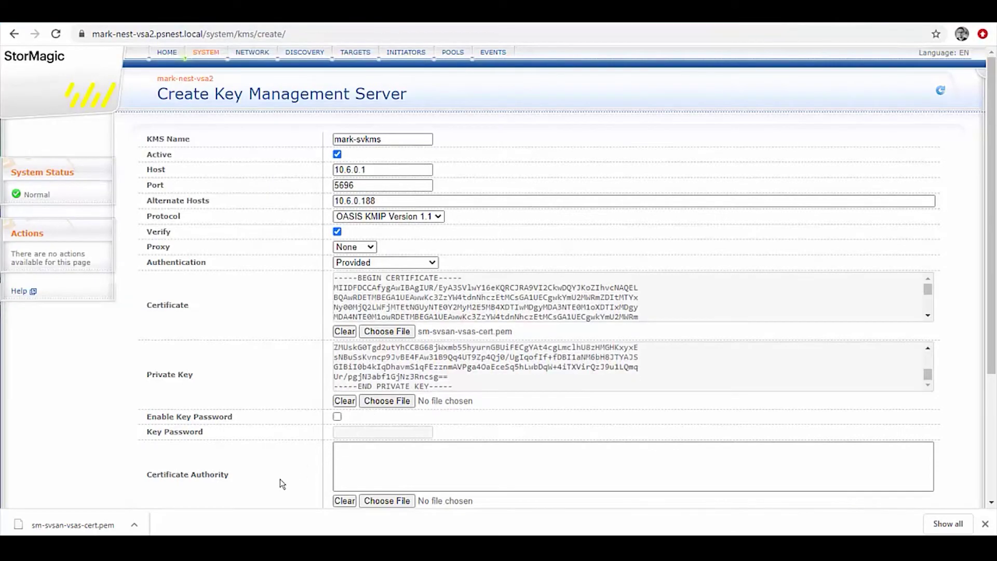
pyautogui.scroll(-3, 283, 472)
pyautogui.click(186, 398)
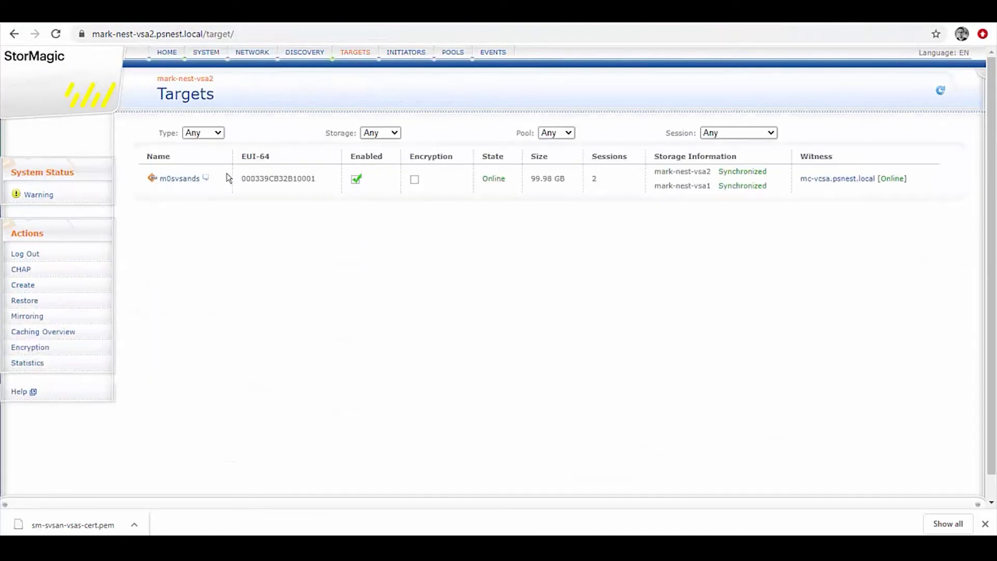
# Step: Start encryption of target m0svsands and confirm it
pyautogui.click(203, 179)
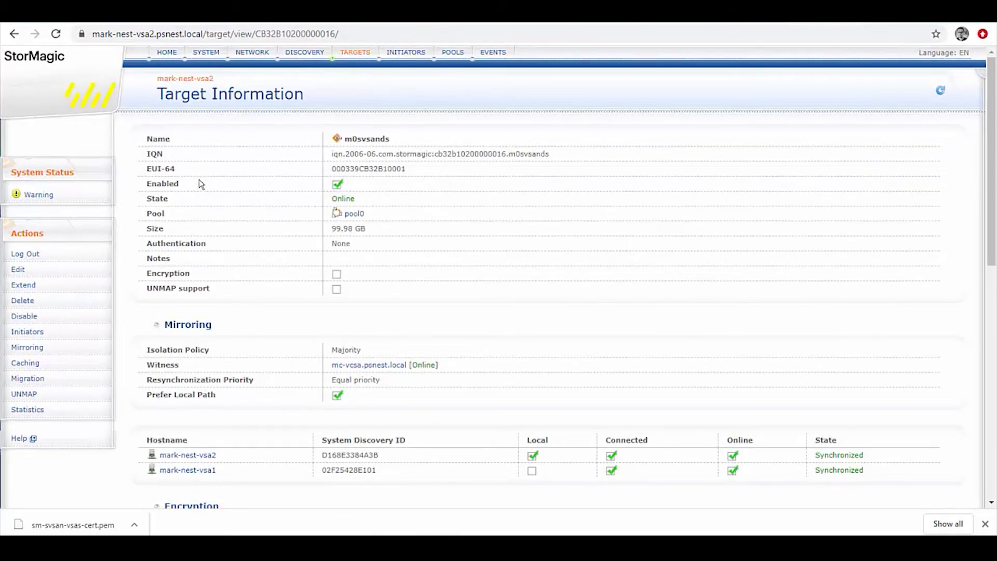
pyautogui.scroll(-3, 272, 283)
pyautogui.click(345, 402)
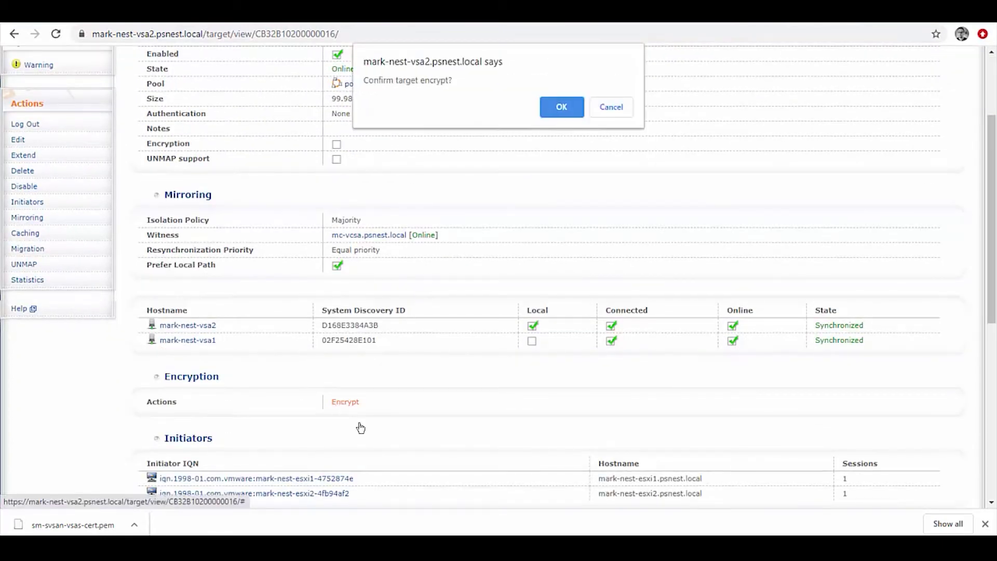
pyautogui.click(560, 108)
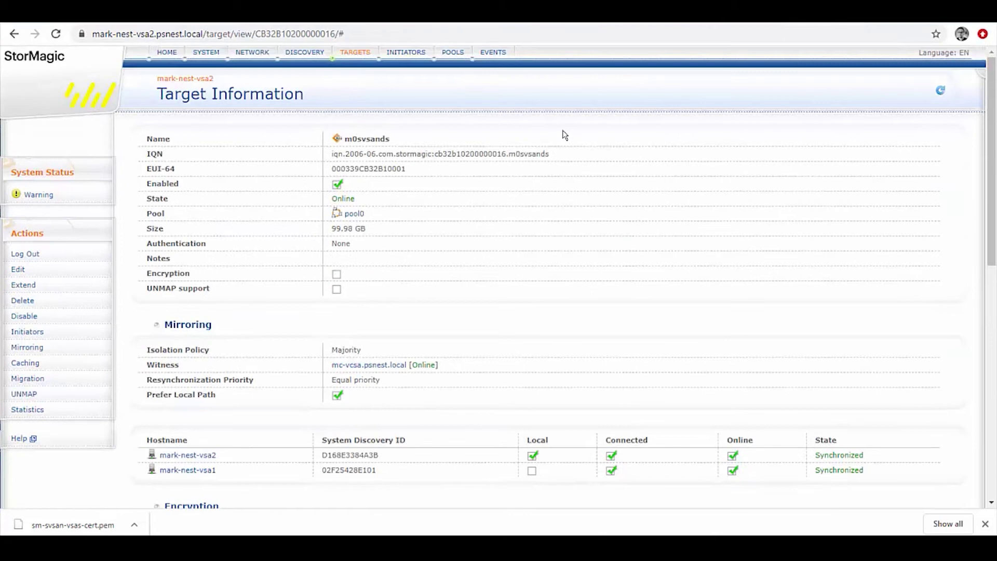
pyautogui.scroll(-5, 561, 146)
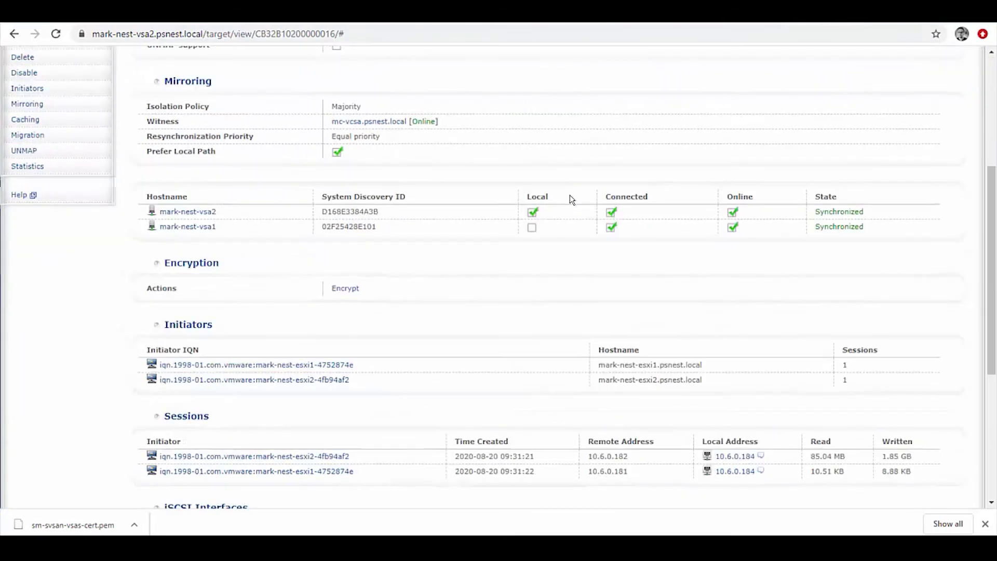